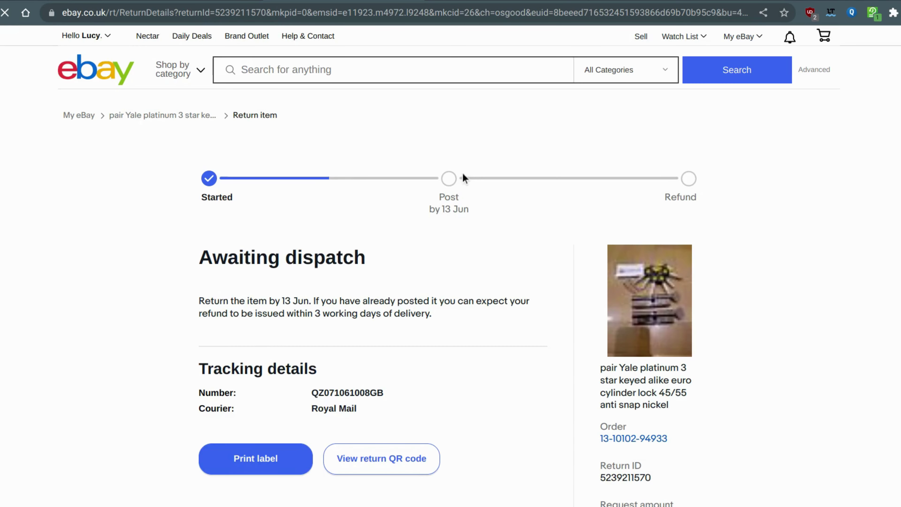
- Scroll the Yale cylinder lock return details down to the Royal Mail tracking section
scroll(346, 188, "down", 2)
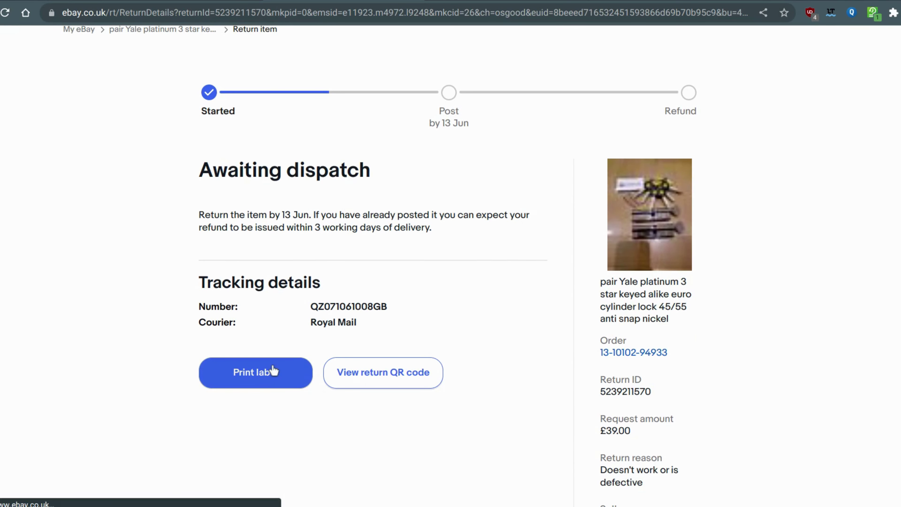
- Print the free two-page eBay return label
left_click(267, 375)
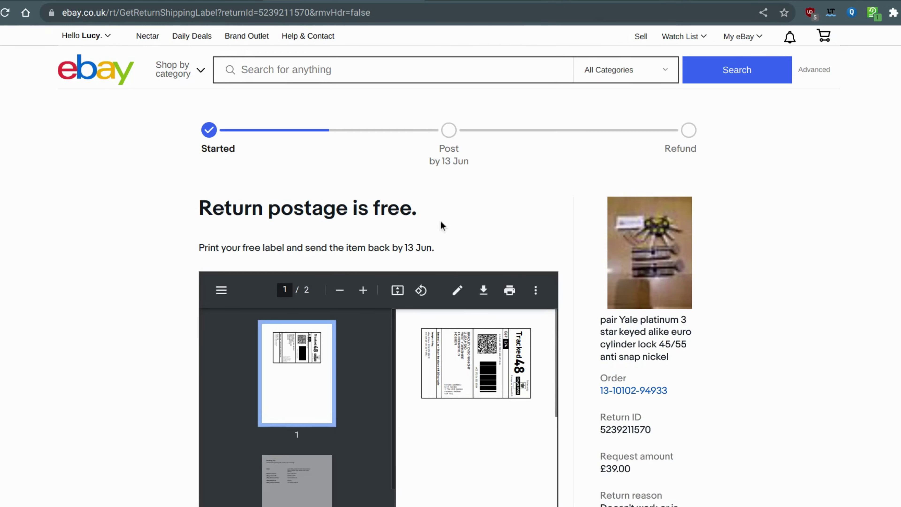
scroll(440, 224, "down", 5)
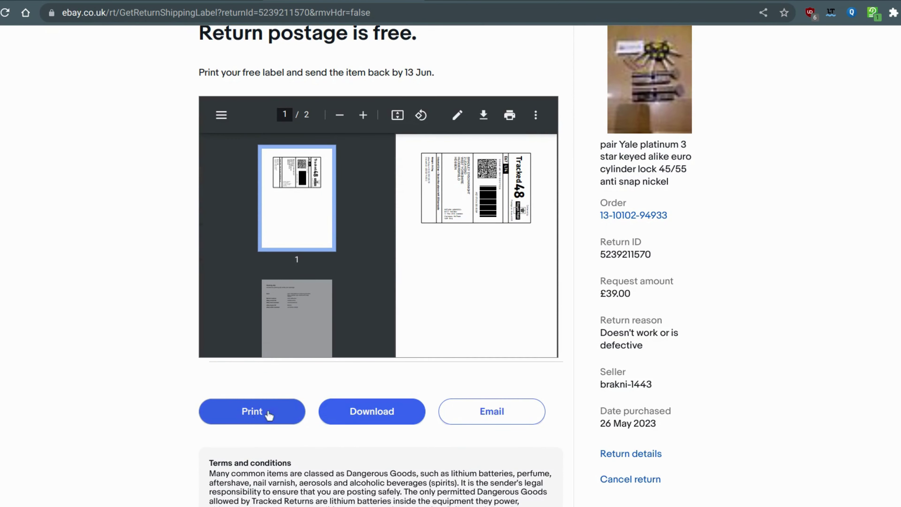
scroll(406, 354, "down", 3)
scroll(509, 316, "up", 8)
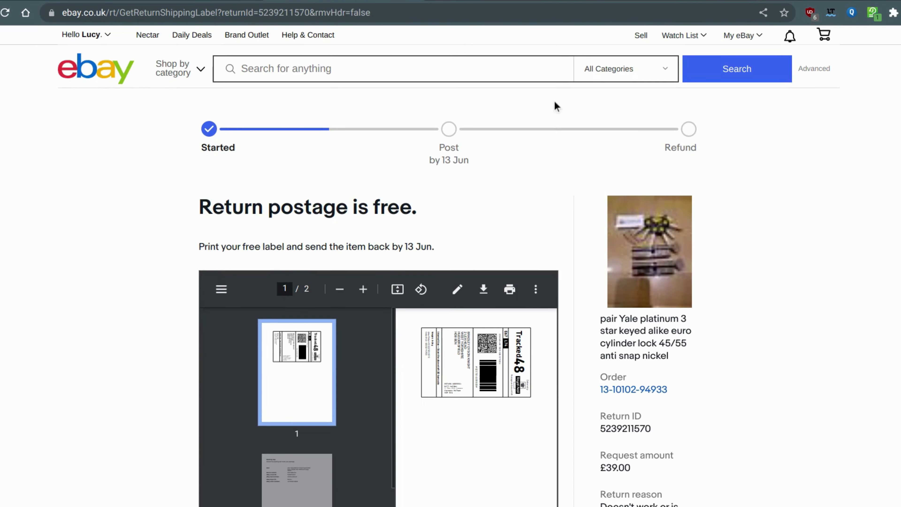
scroll(519, 176, "down", 10)
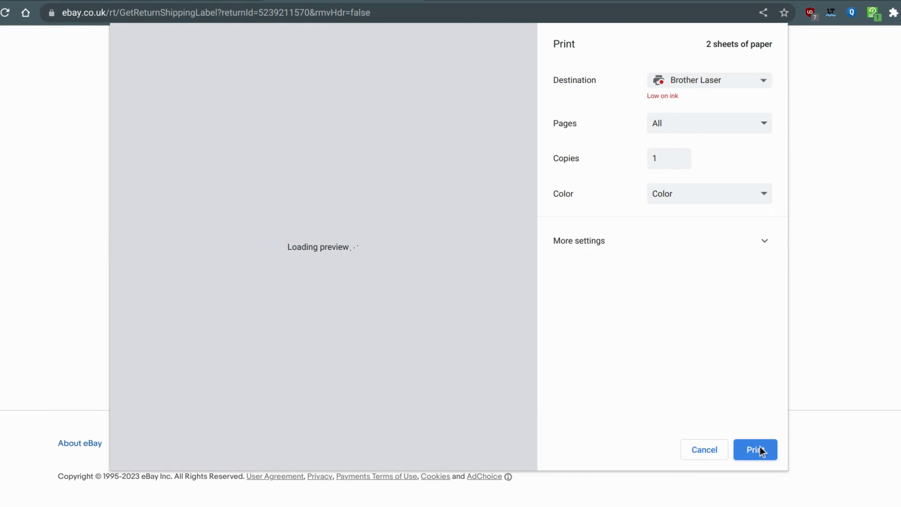
left_click(759, 447)
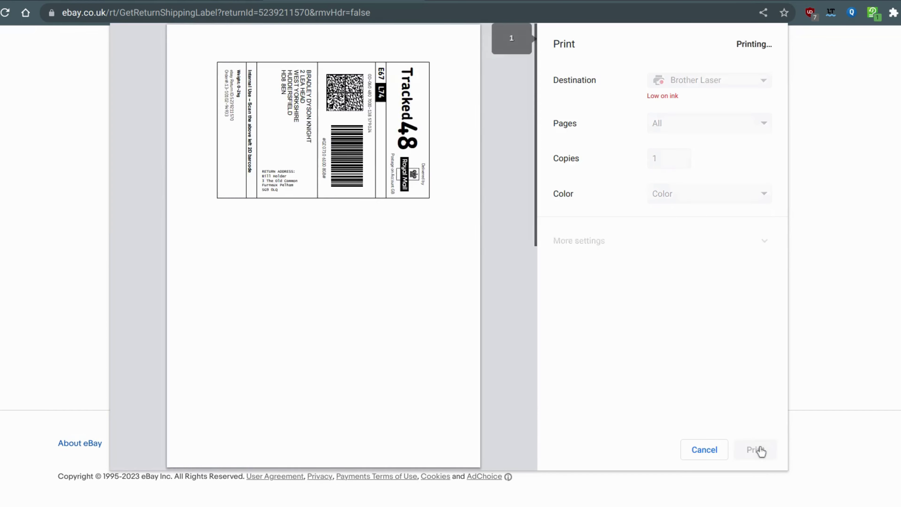
- Go back to the return details and copy the Royal Mail tracking number
scroll(536, 321, "up", 5)
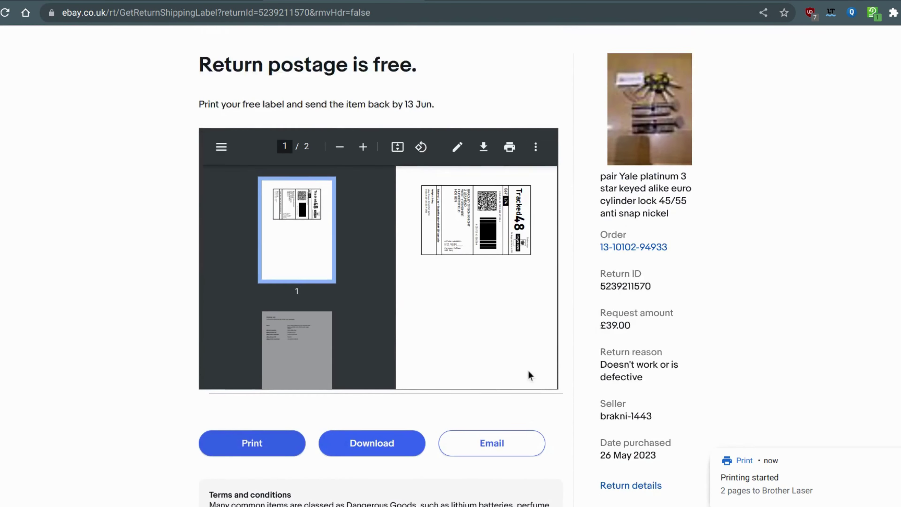
scroll(594, 362, "down", 4)
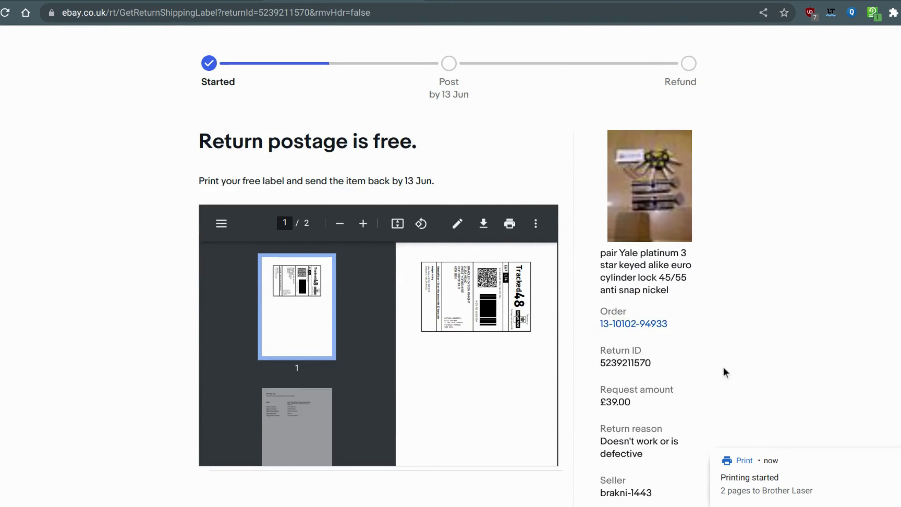
scroll(653, 363, "down", 3)
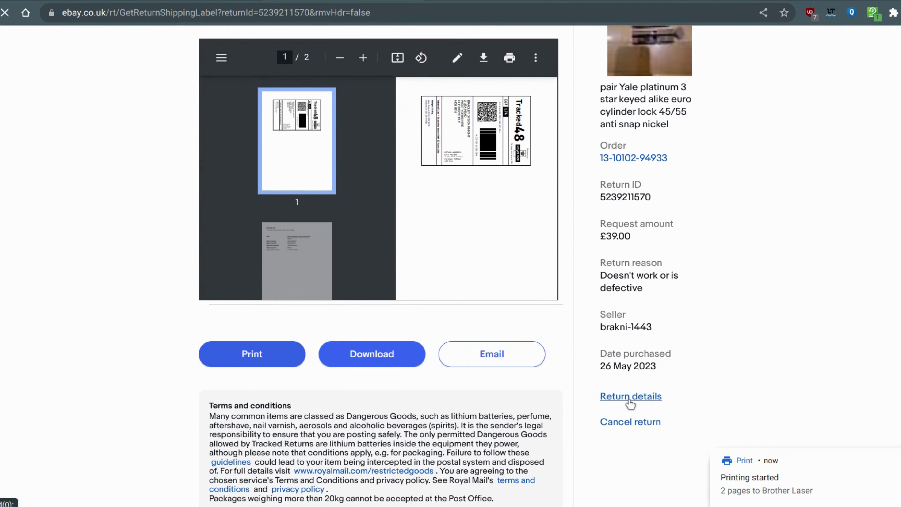
left_click(635, 396)
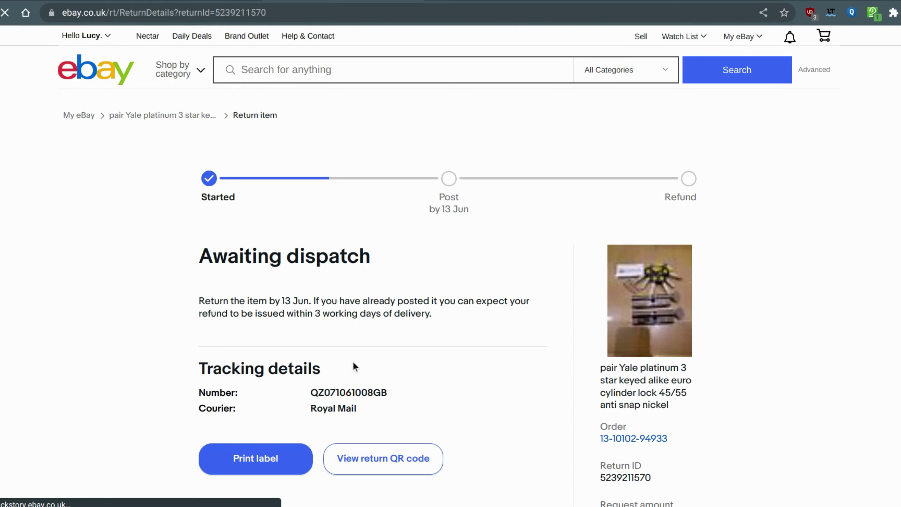
scroll(369, 336, "down", 2)
double_click(350, 345)
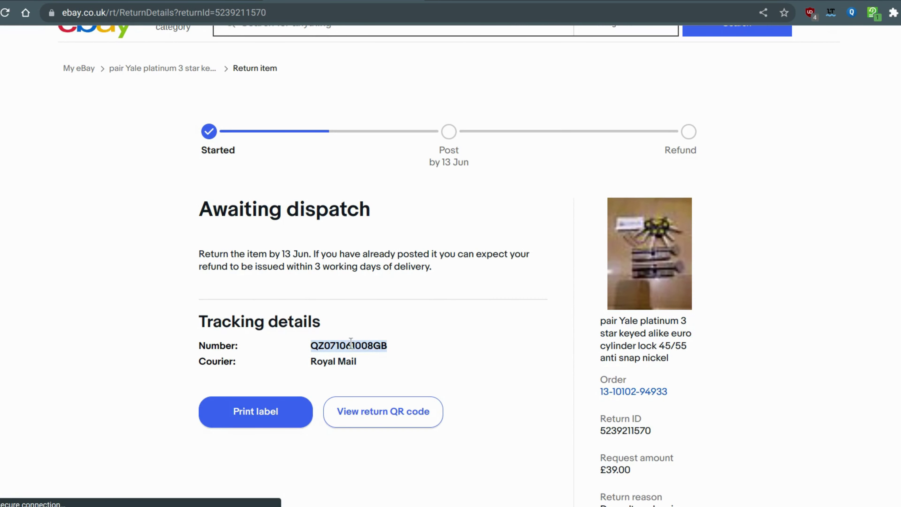
right_click(355, 343)
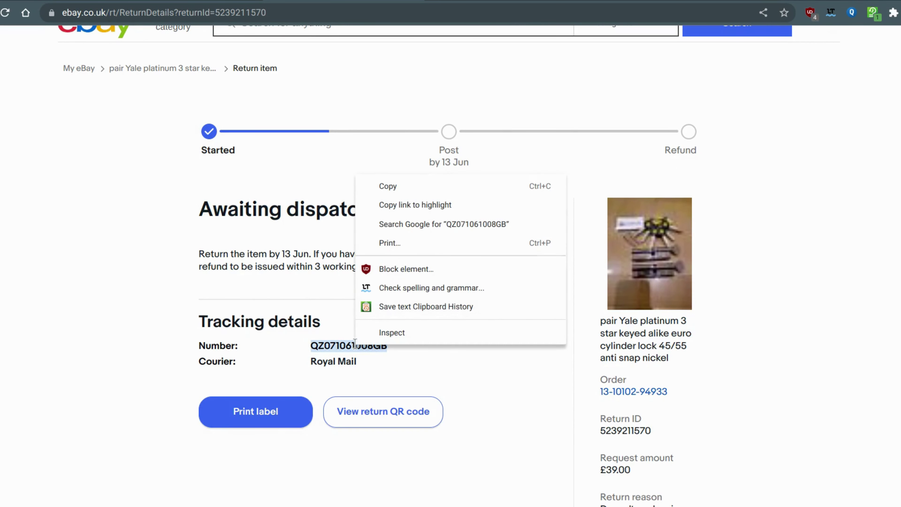
left_click(392, 192)
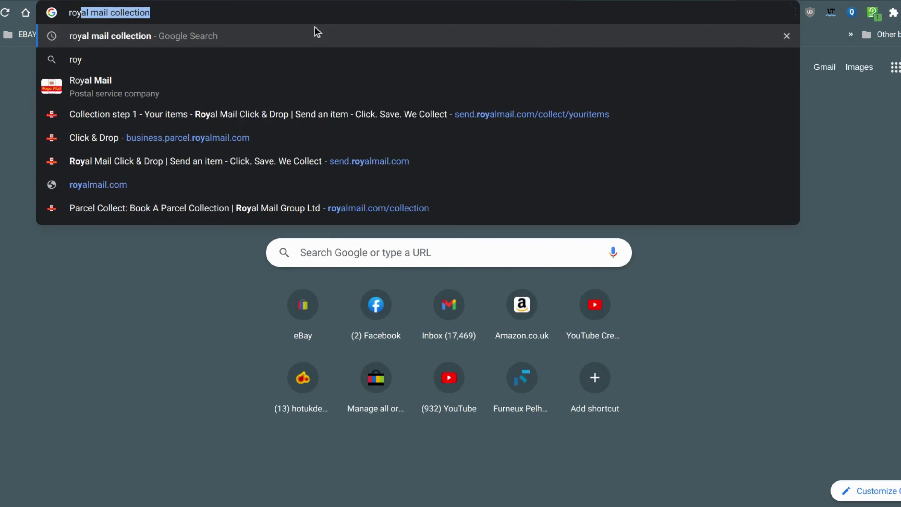
- Search Google for 'royal mail collection' and open the Book A Parcel Collection result
key("Return")
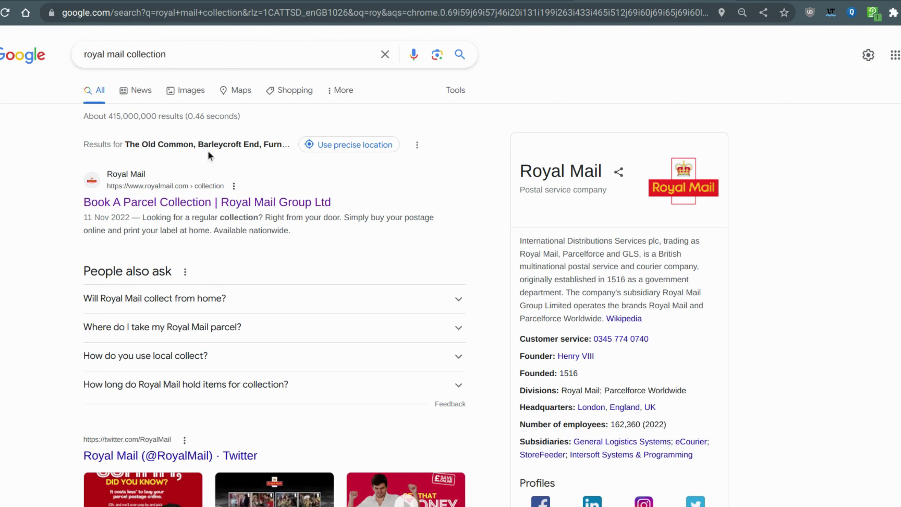
left_click(213, 205)
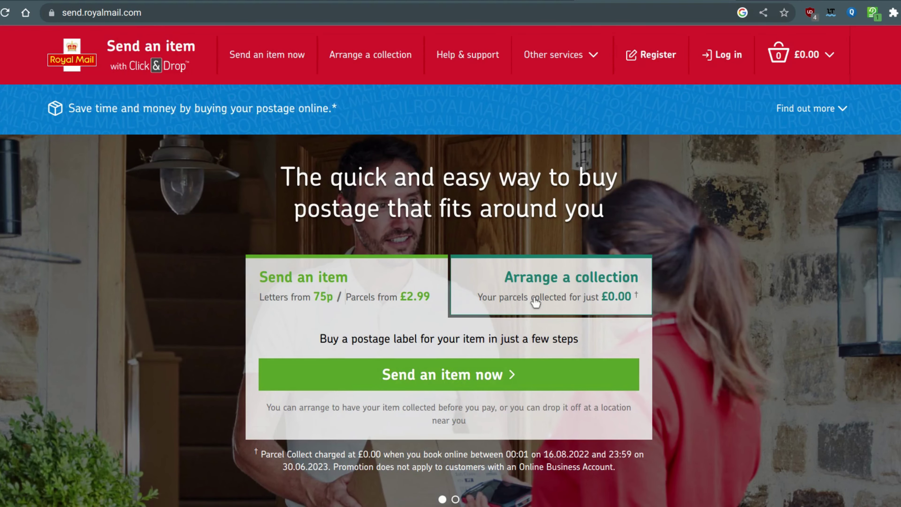
- Start a free parcel collection and paste in the return's tracking number
left_click(535, 302)
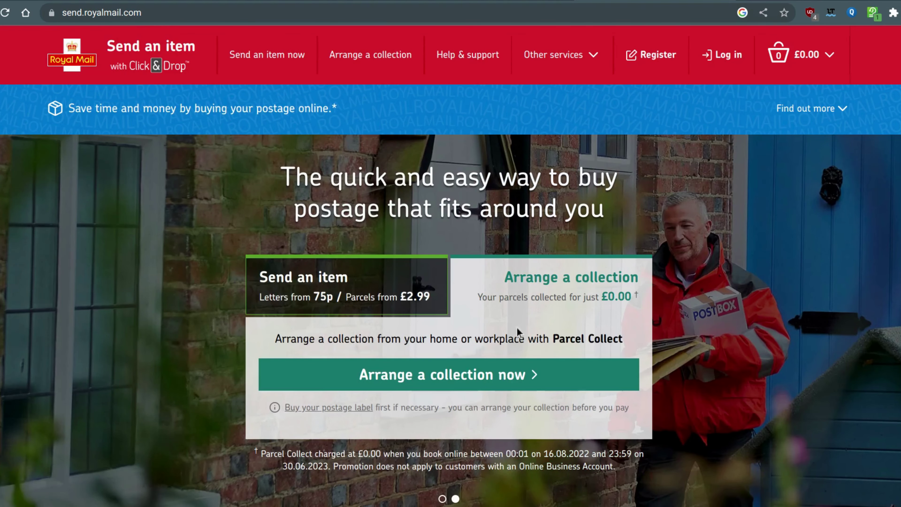
left_click(513, 375)
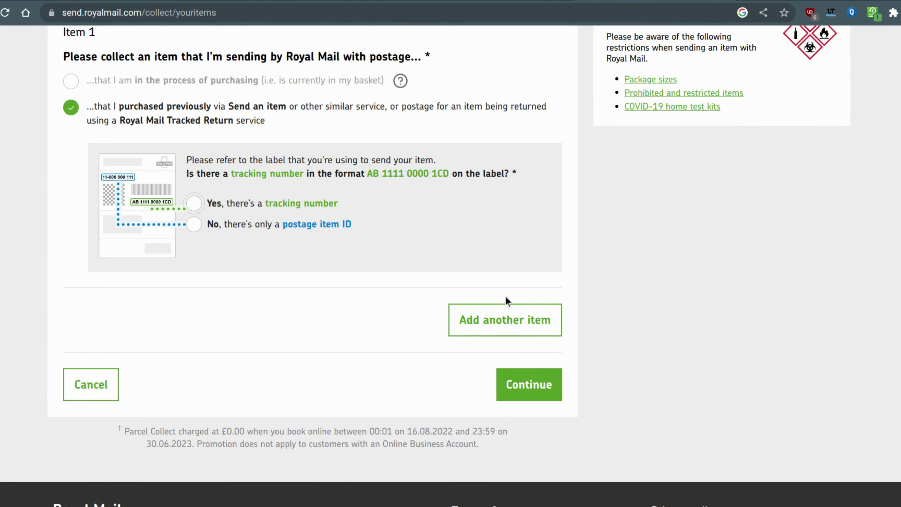
left_click(195, 203)
key("ctrl+v")
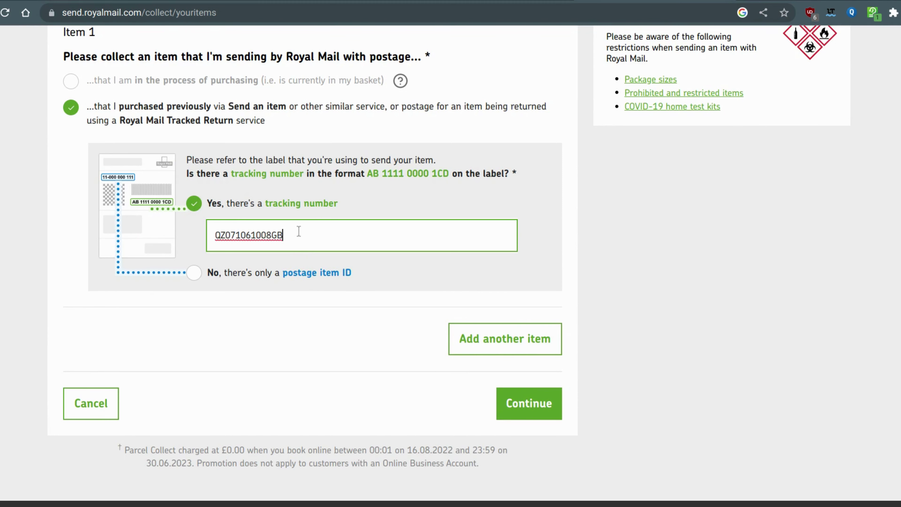
left_click(528, 400)
left_click(529, 259)
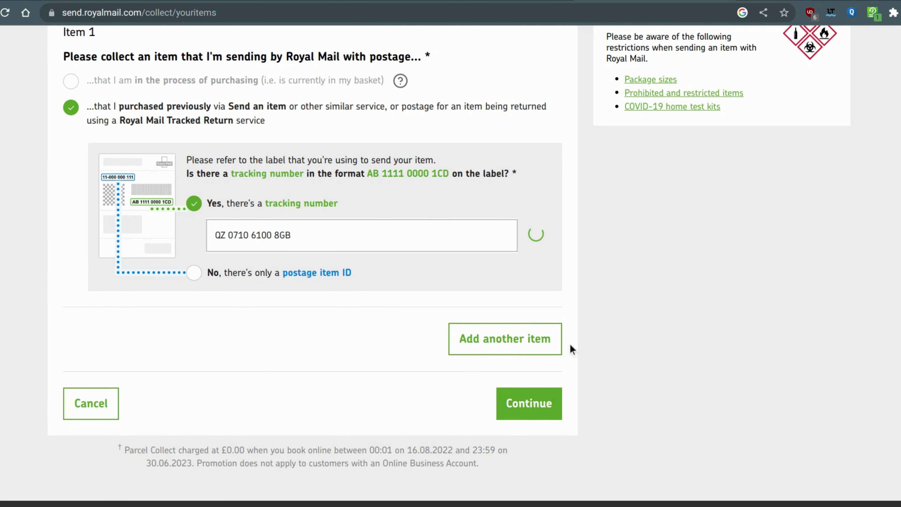
- Set the item as a Large letter up to 500g and continue
scroll(231, 348, "down", 1)
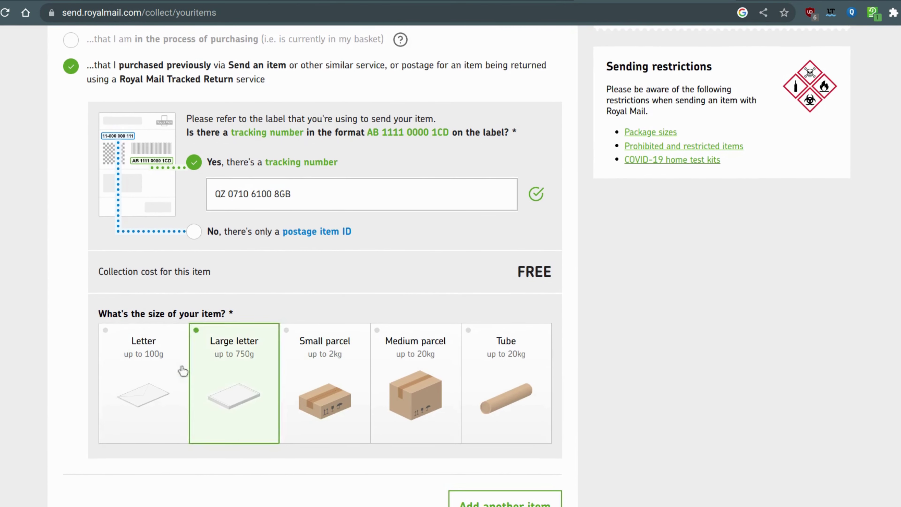
left_click(232, 355)
scroll(234, 352, "down", 2)
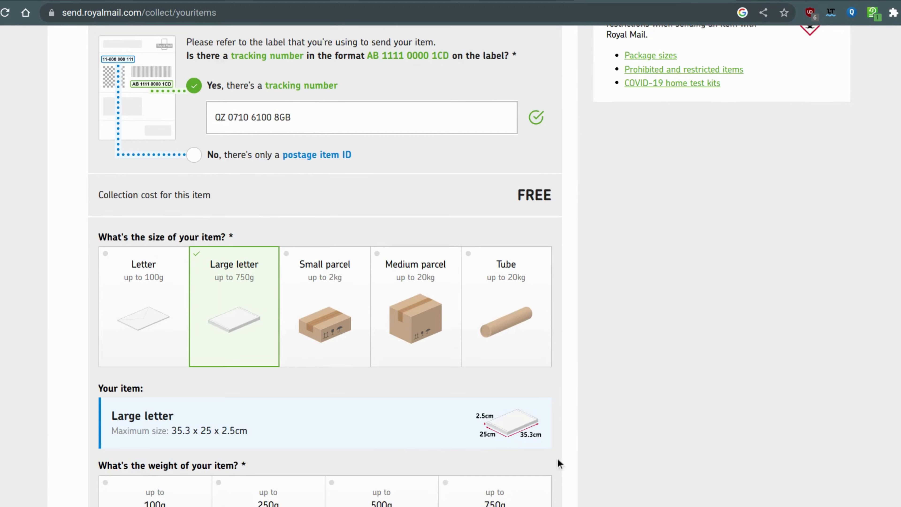
scroll(578, 439, "down", 2)
left_click(405, 421)
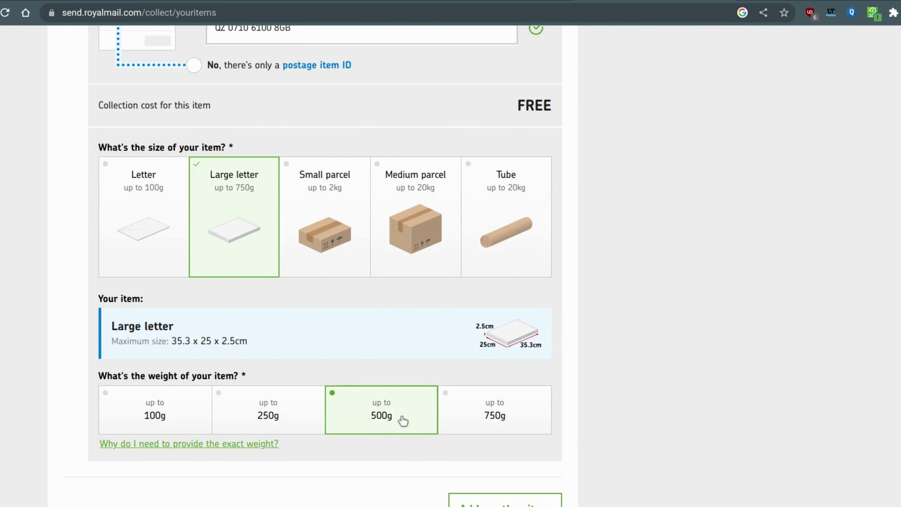
scroll(574, 425, "down", 1)
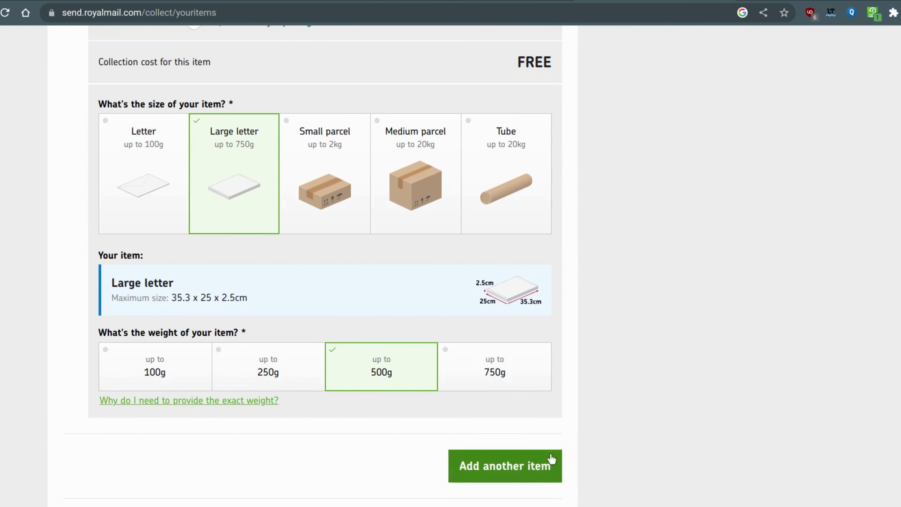
scroll(567, 416, "down", 5)
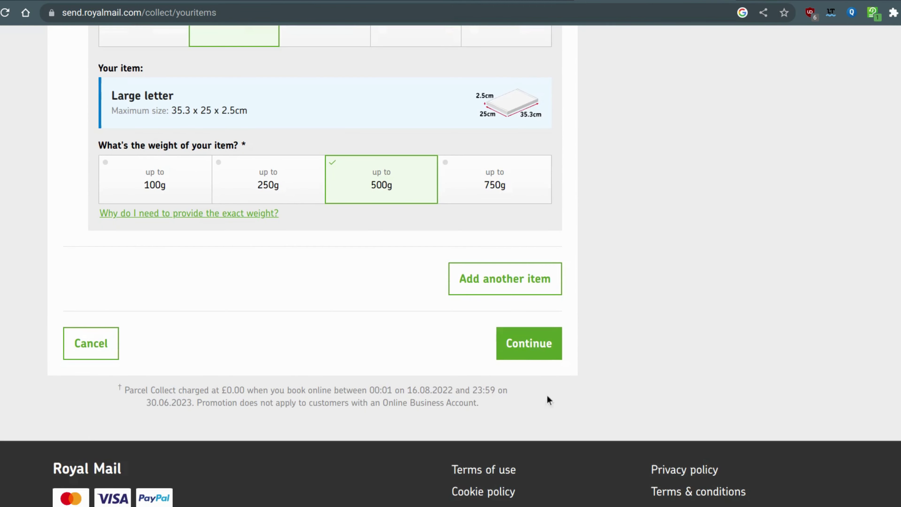
left_click(531, 344)
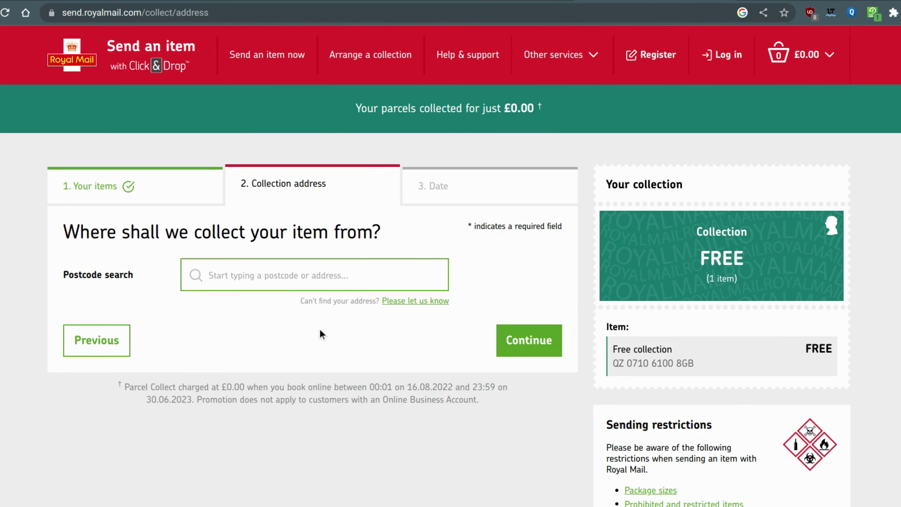
- Find the collection address by postcode search, pick the house, and autofill the sender's name
left_click(230, 275)
type("sg90lq")
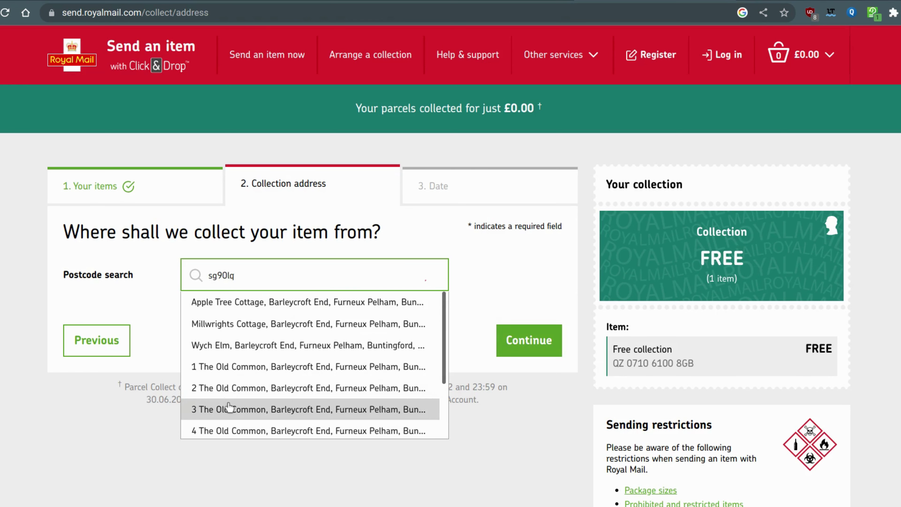
left_click(244, 412)
left_click(214, 232)
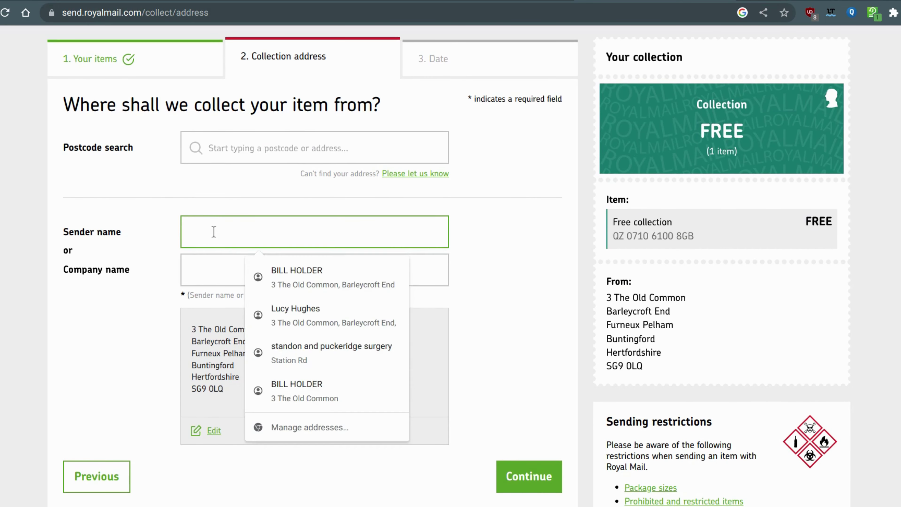
left_click(264, 279)
scroll(503, 372, "down", 3)
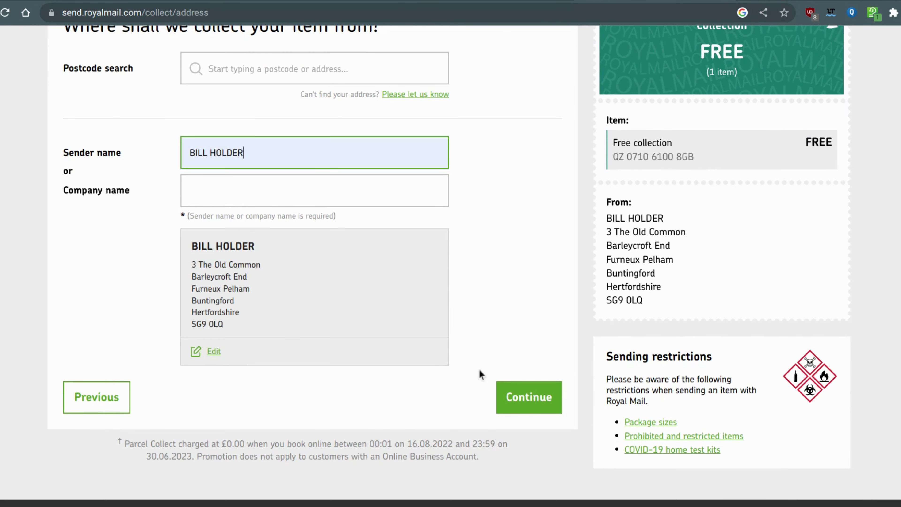
left_click(532, 407)
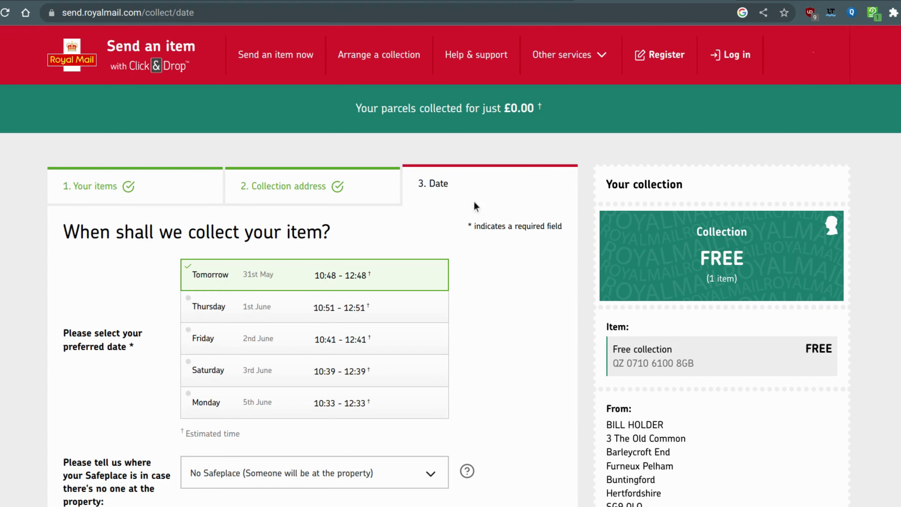
- Keep the Wednesday 31st May slot with No Safeplace and add the collection to the basket
scroll(461, 275, "down", 3)
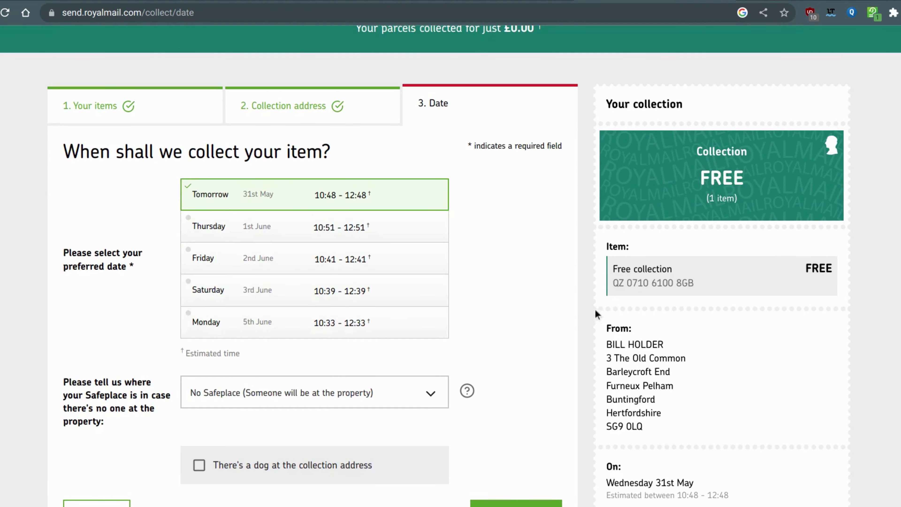
scroll(437, 283, "down", 2)
scroll(503, 303, "up", 2)
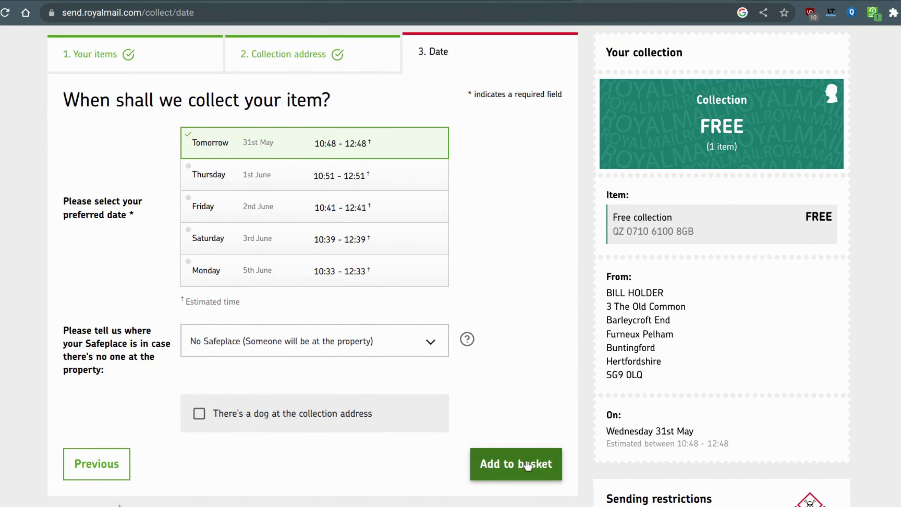
left_click(538, 450)
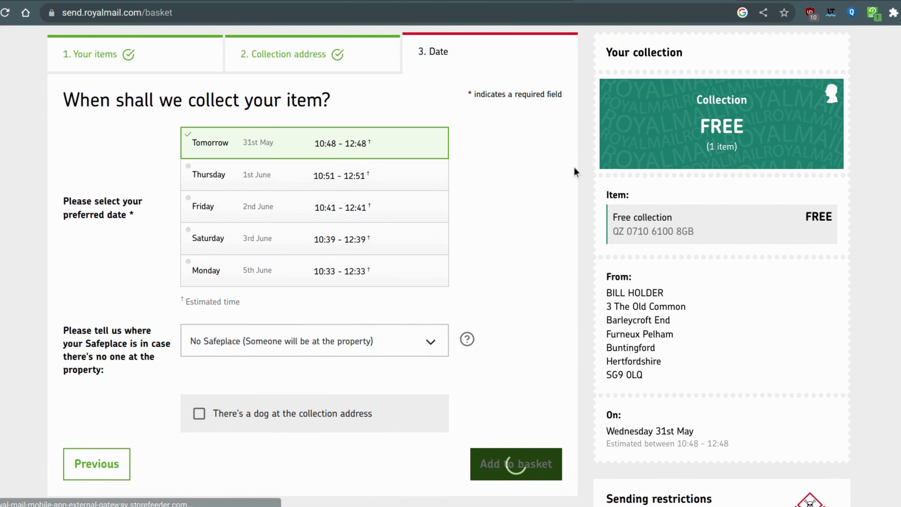
- Autofill the checkout e-mail, tick both confirmations, and complete the purchase free of charge
scroll(576, 164, "down", 5)
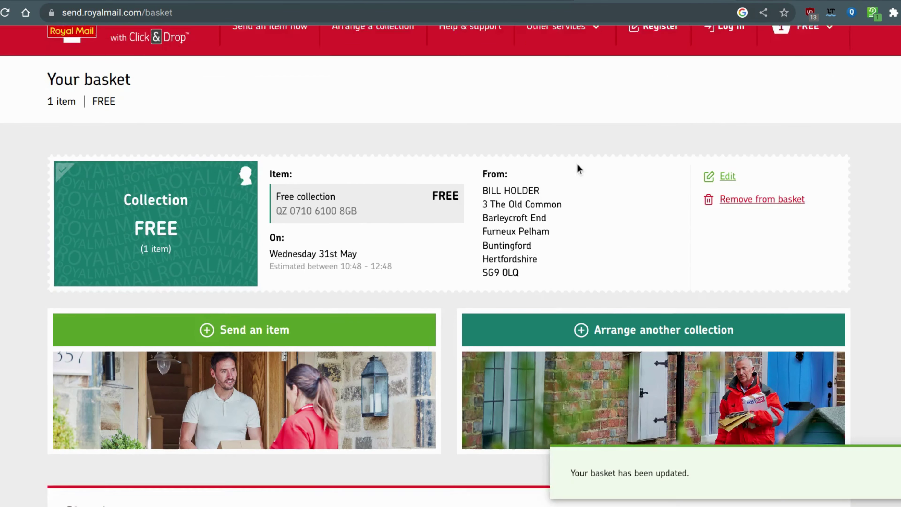
scroll(577, 164, "down", 5)
left_click(193, 241)
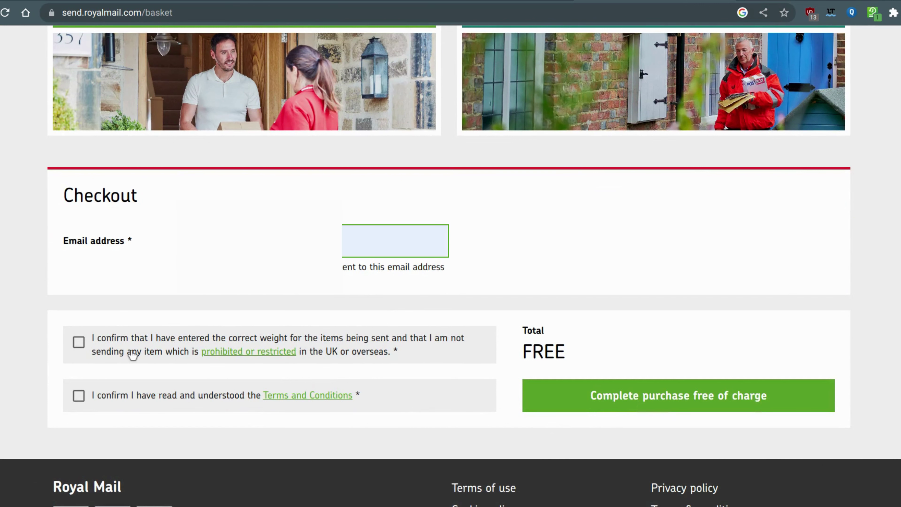
key("Tab")
key("space")
left_click(121, 401)
left_click(694, 394)
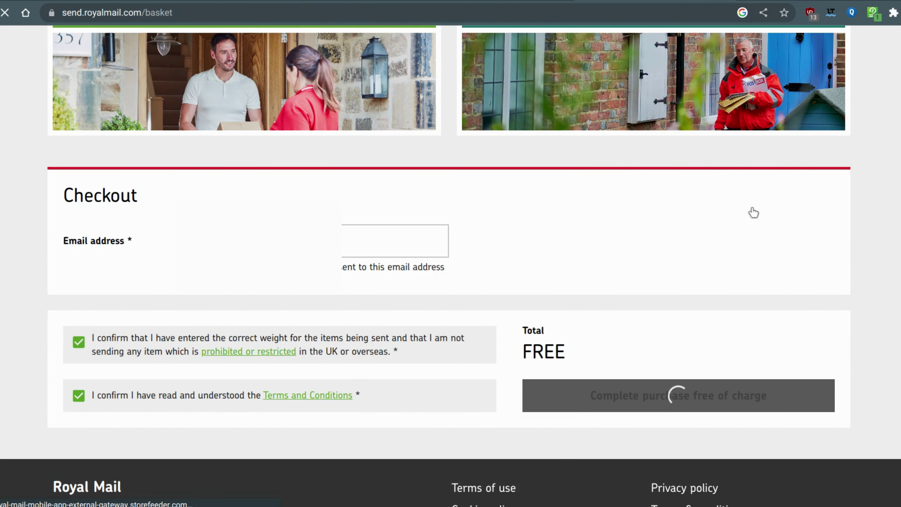